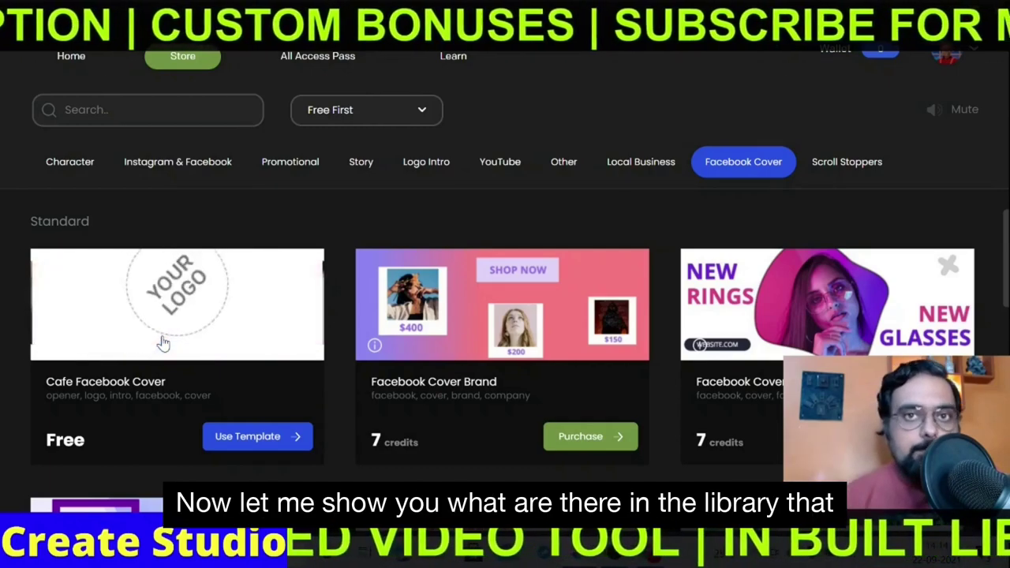
Return from the Facebook Cover templates to the welcome page with the project list.
click(71, 56)
Create a 1080p HD (1920 × 1080) project named New Project and show the Home asset library.
click(66, 210)
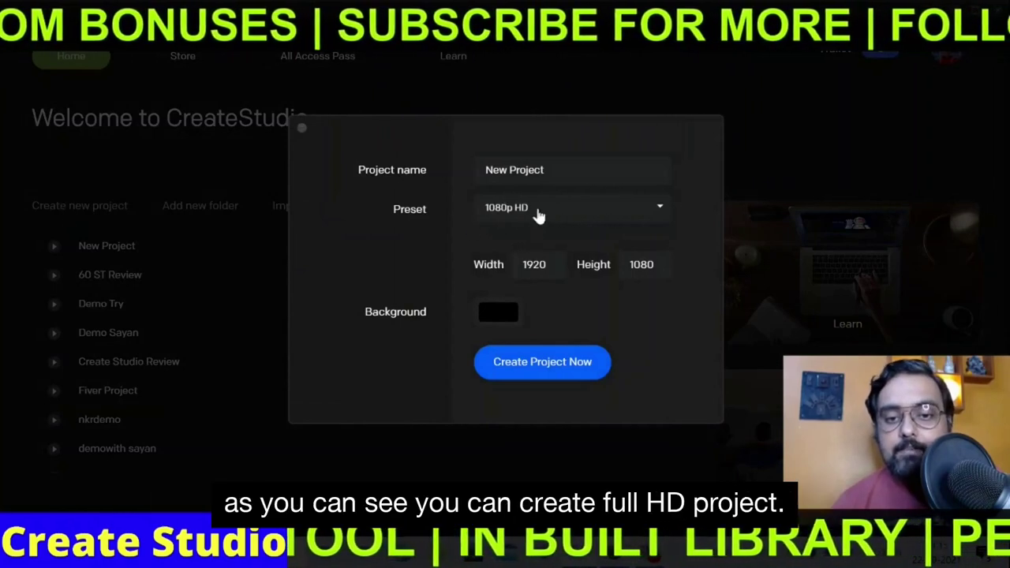
click(521, 363)
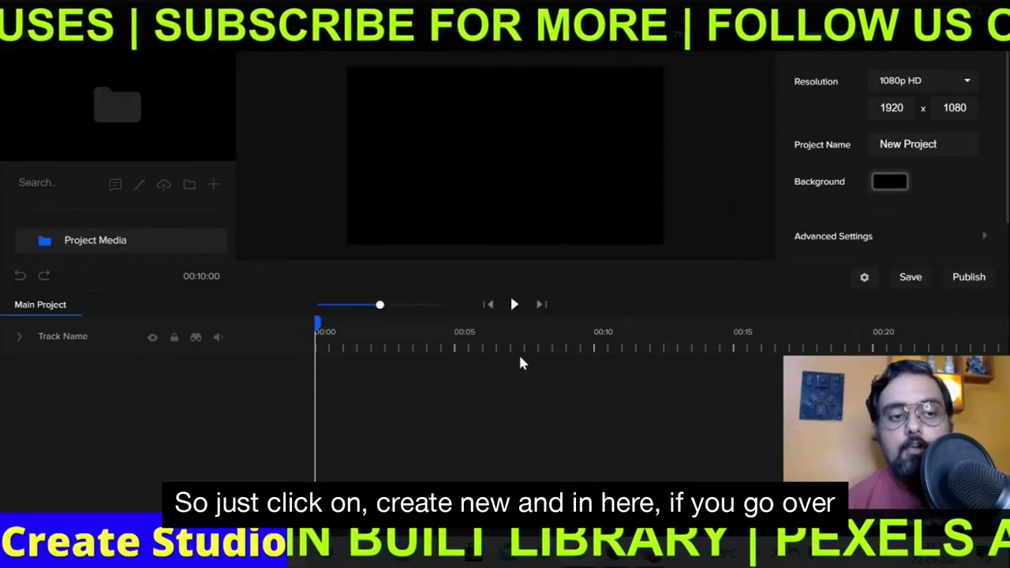
click(88, 43)
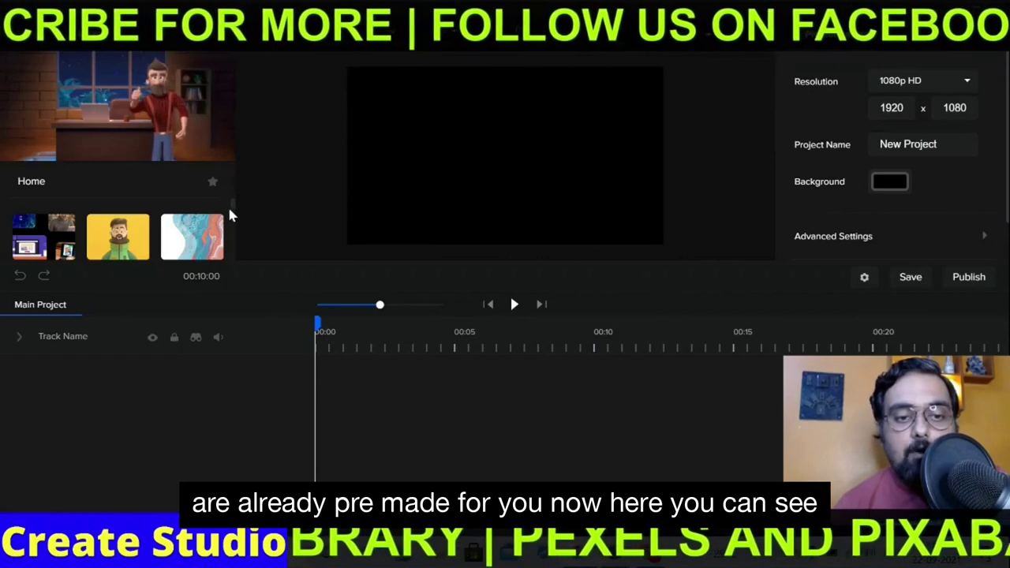
Open Characters, glance at the 3D set, then open the Supreme collection (Hipster Girl, Chef Guy, Football Guy).
scroll(234, 208, down, 1)
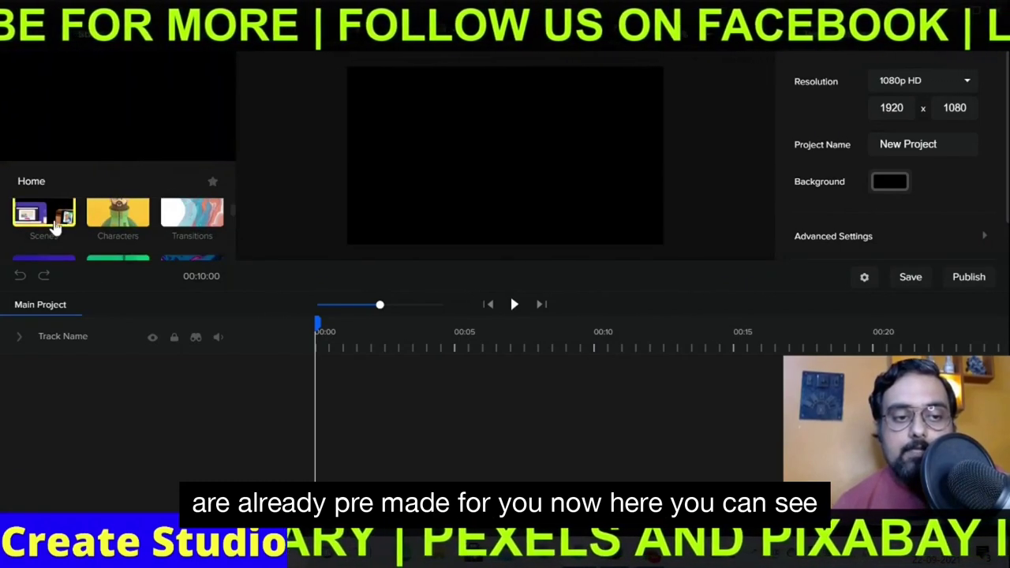
click(119, 213)
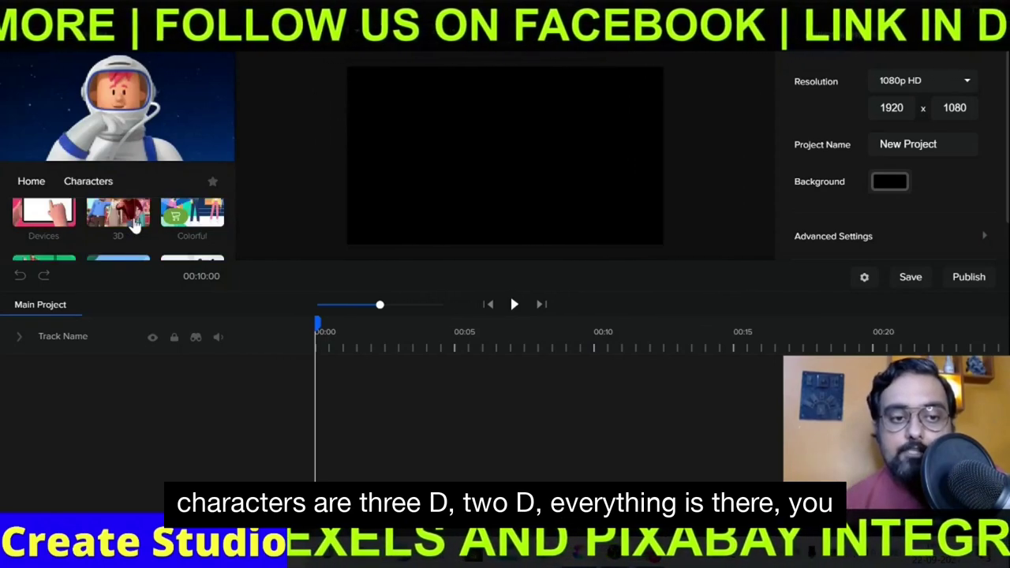
click(136, 227)
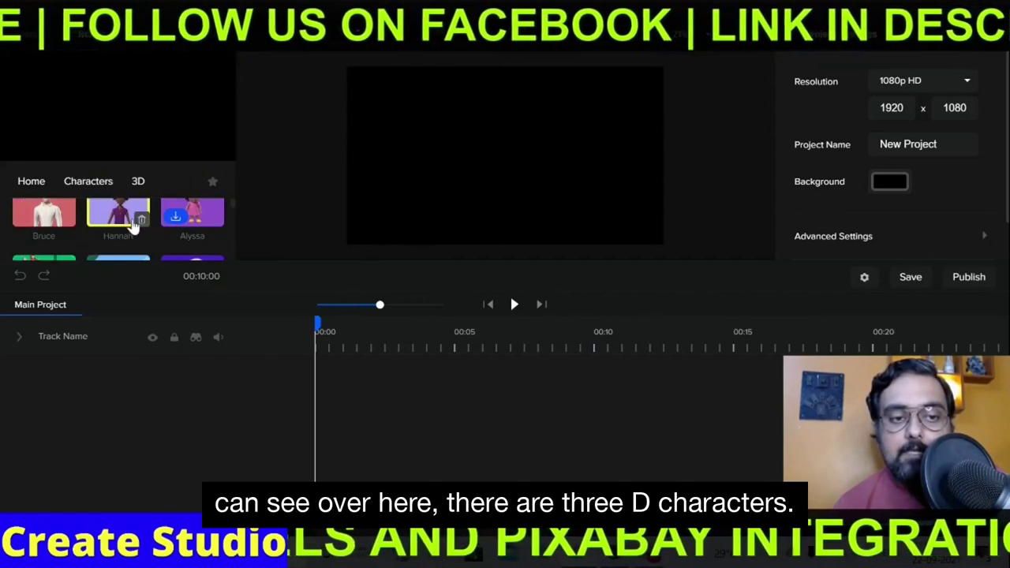
click(96, 188)
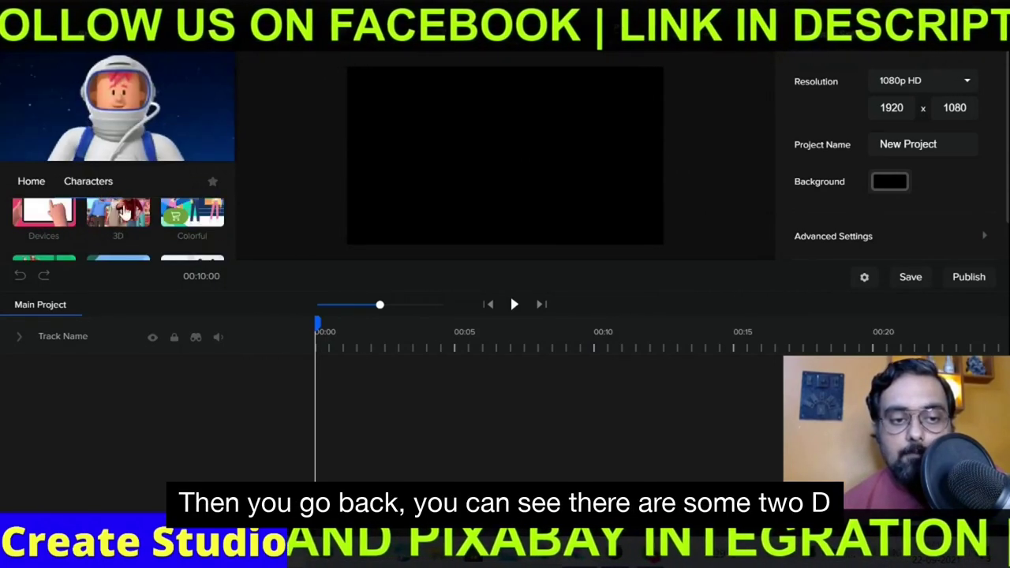
scroll(234, 222, down, 2)
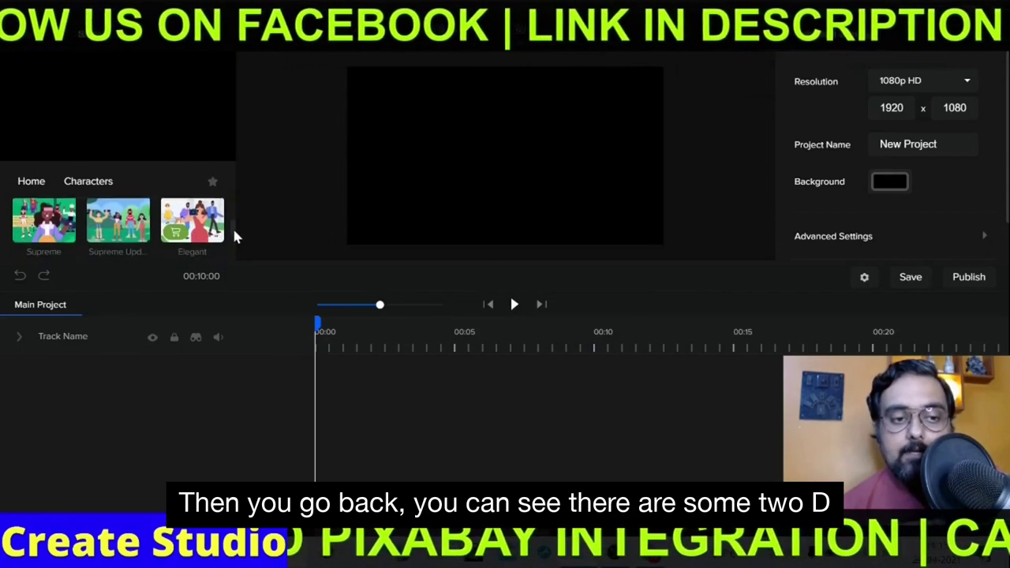
click(67, 241)
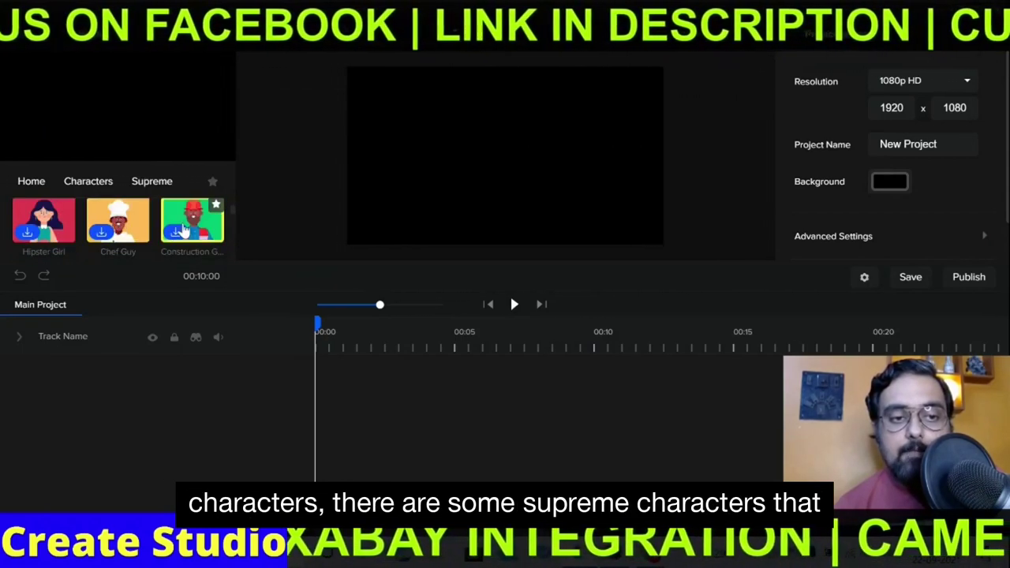
scroll(234, 220, down, 2)
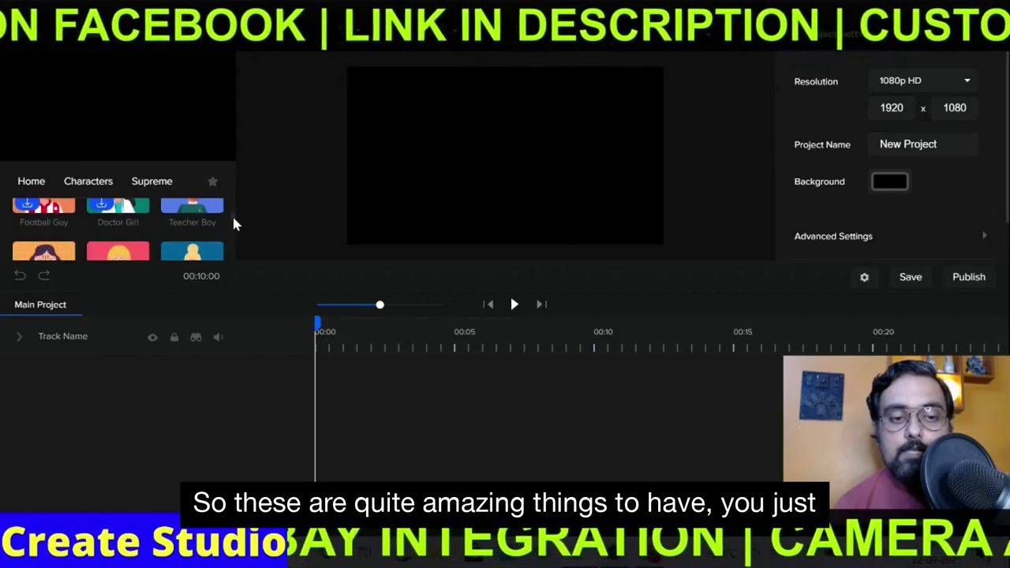
Place Teacher Boy in the canvas centre and view its Idle action list.
drag(196, 221, 463, 169)
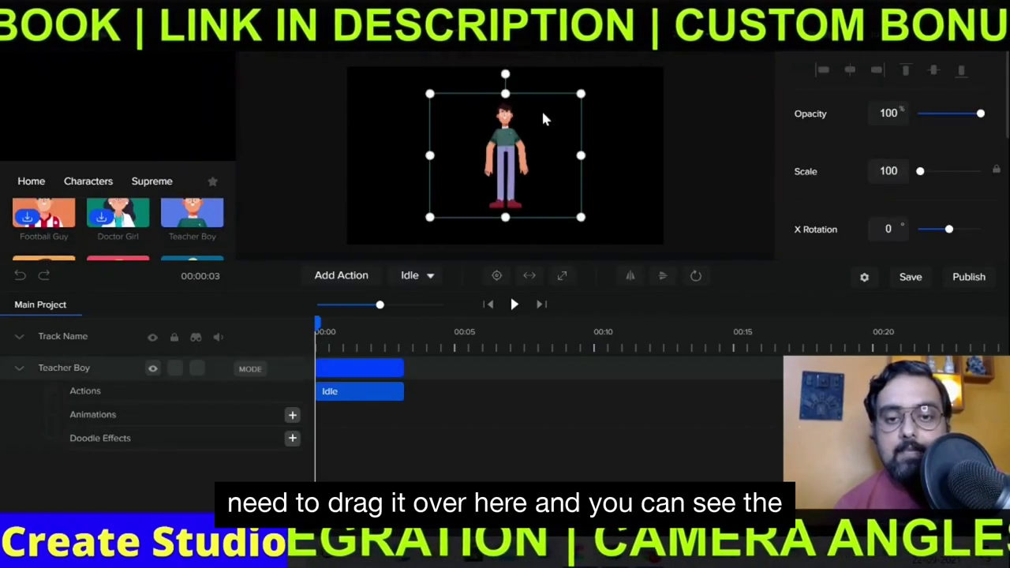
click(428, 276)
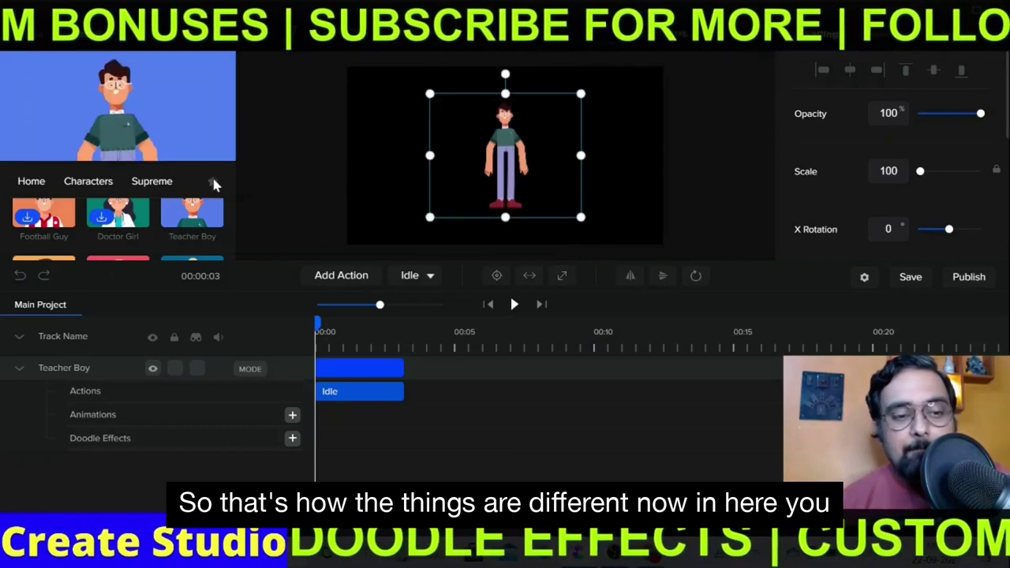
Browse the Emoji, Devices, Social and 3D Scenes collections, returning to the top-level categories each time.
click(33, 186)
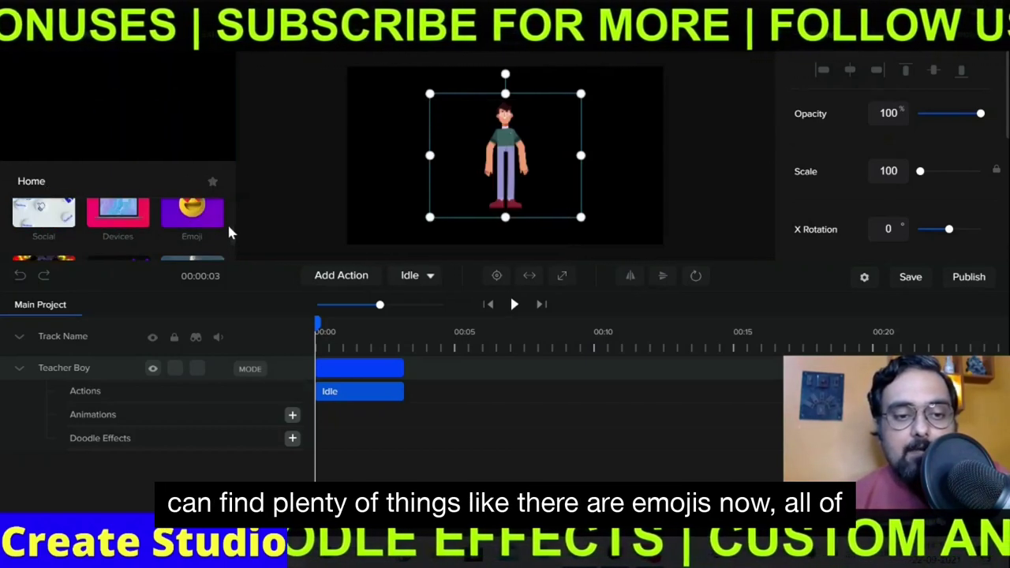
click(201, 229)
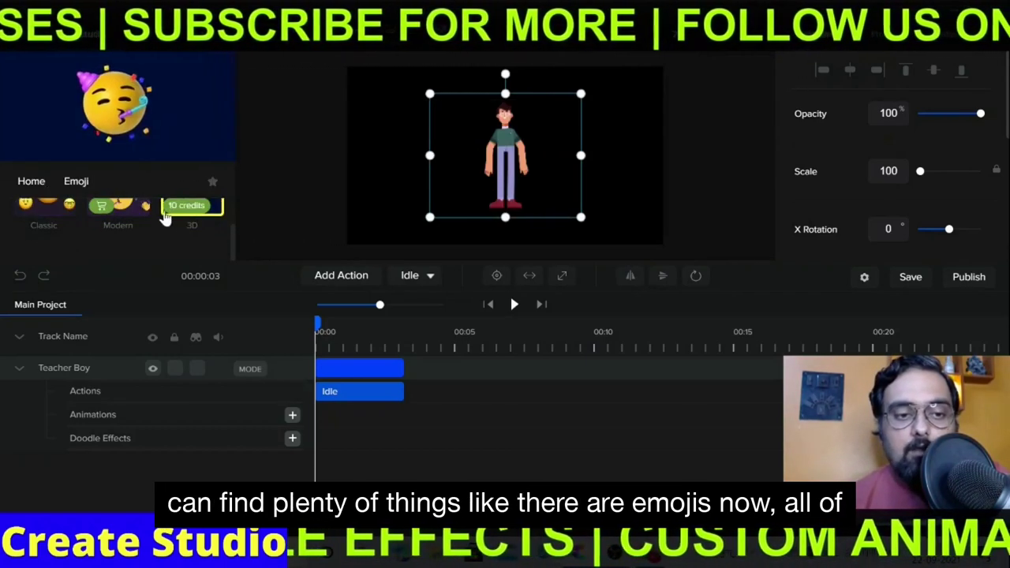
click(33, 183)
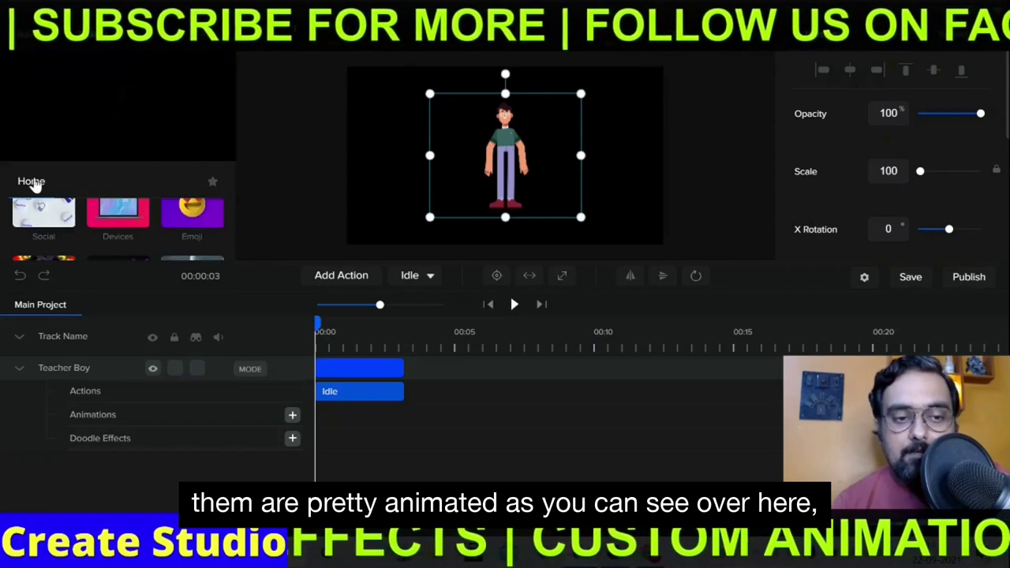
click(117, 227)
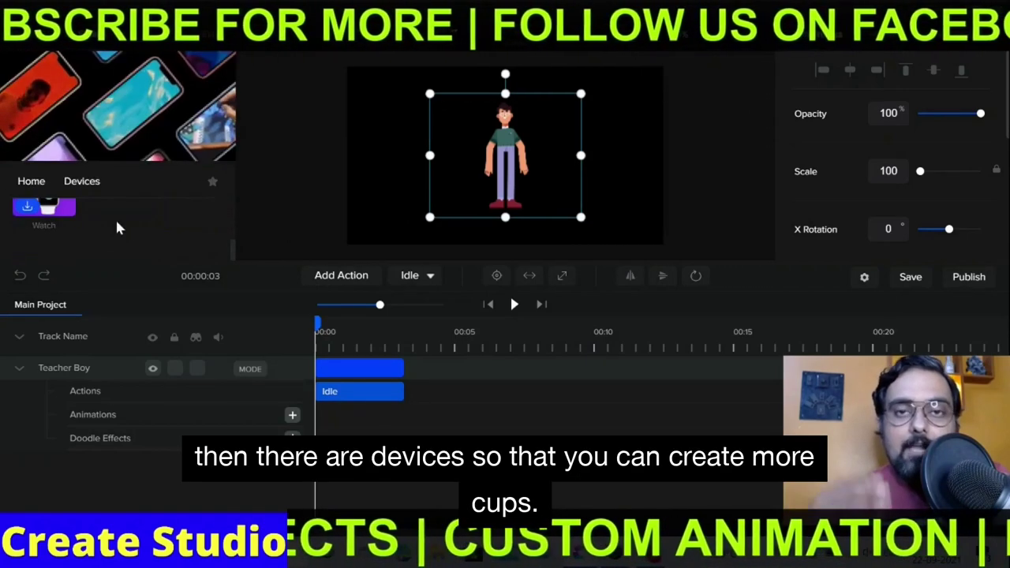
click(31, 184)
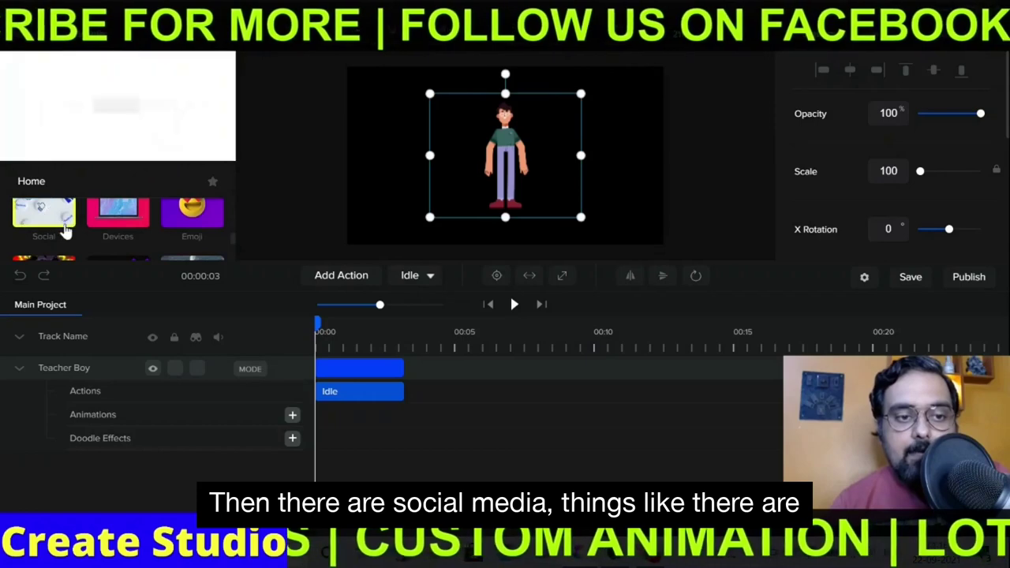
click(57, 226)
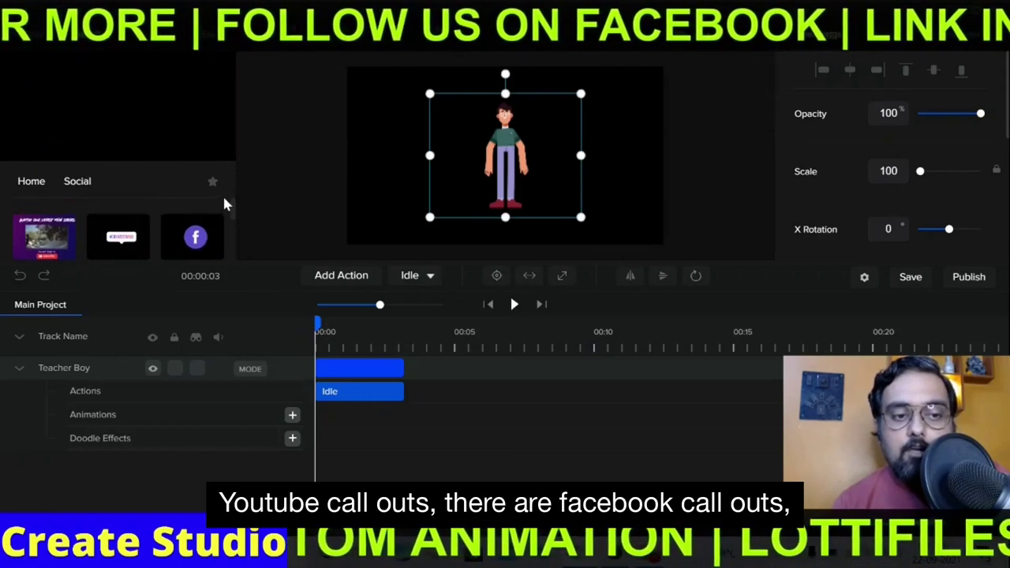
click(23, 187)
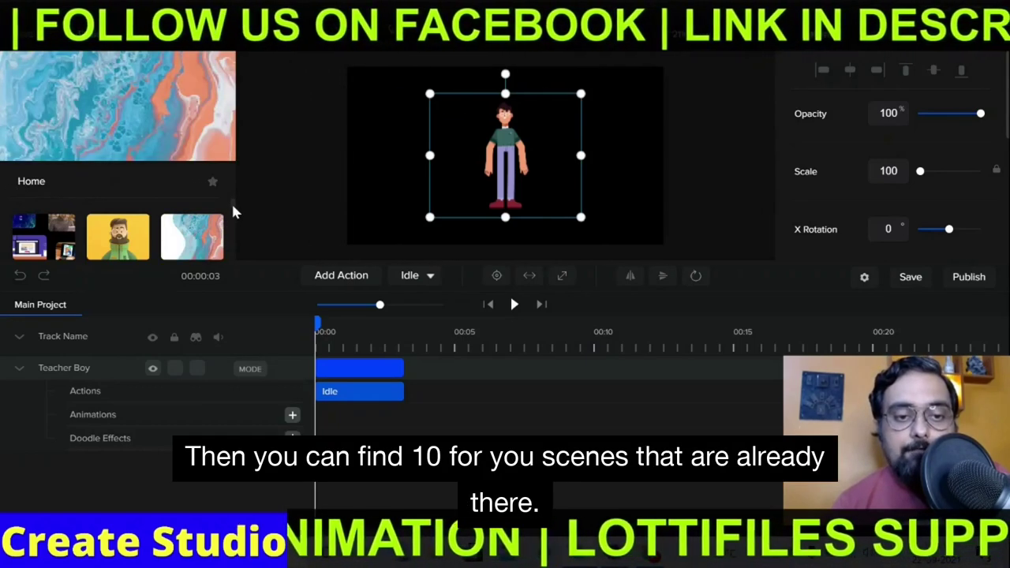
click(57, 222)
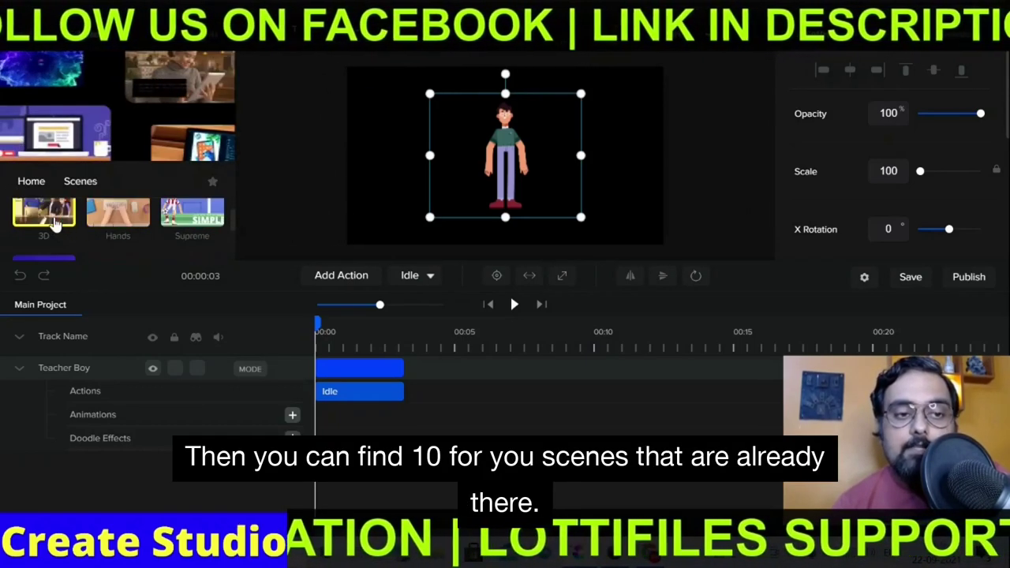
click(67, 227)
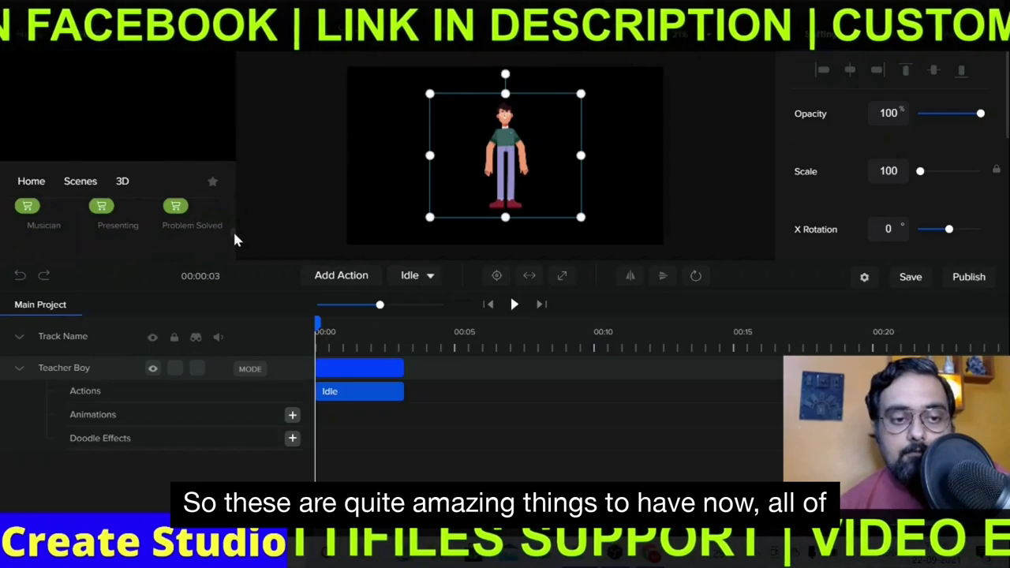
click(16, 184)
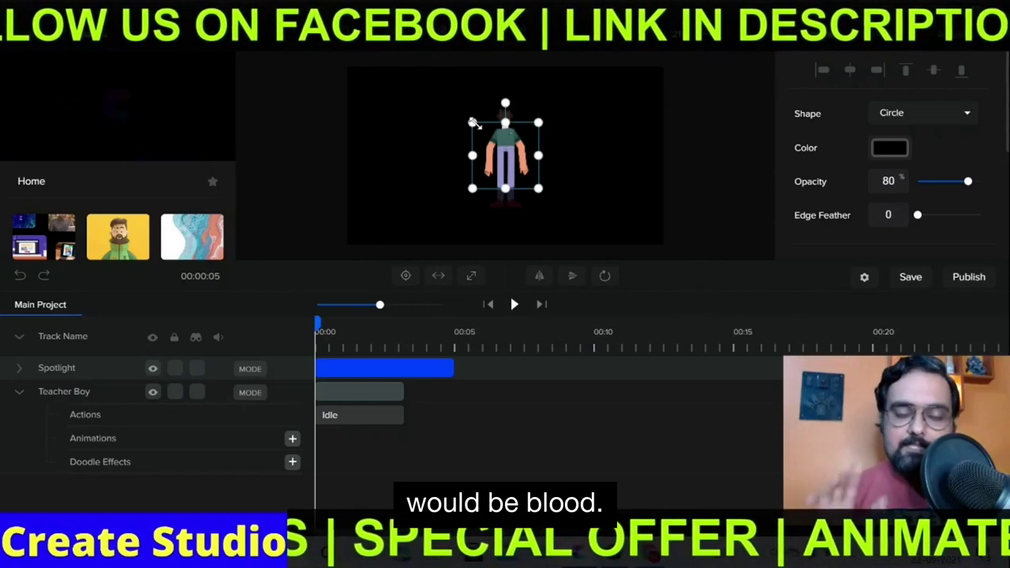
Bring up the icon collection from the top toolbar.
click(454, 35)
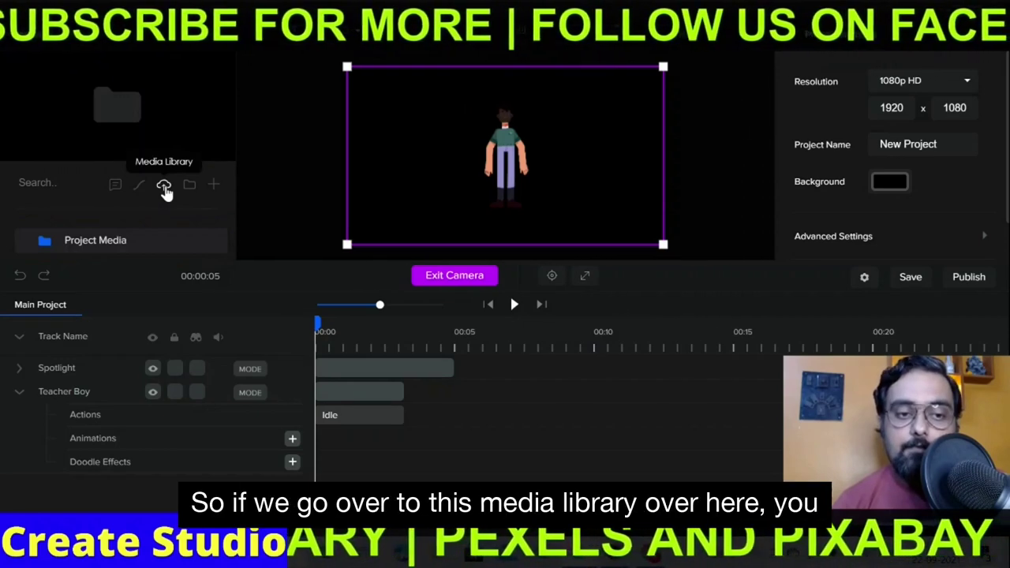
Search Pexels stock videos for 'make money' in the media library.
click(165, 189)
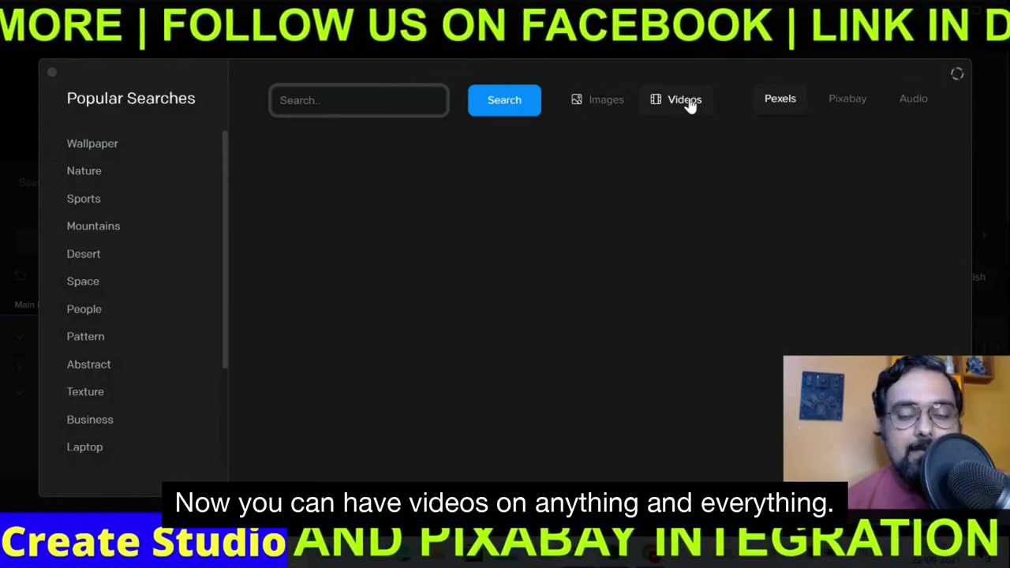
click(690, 105)
click(359, 100)
text(mak)
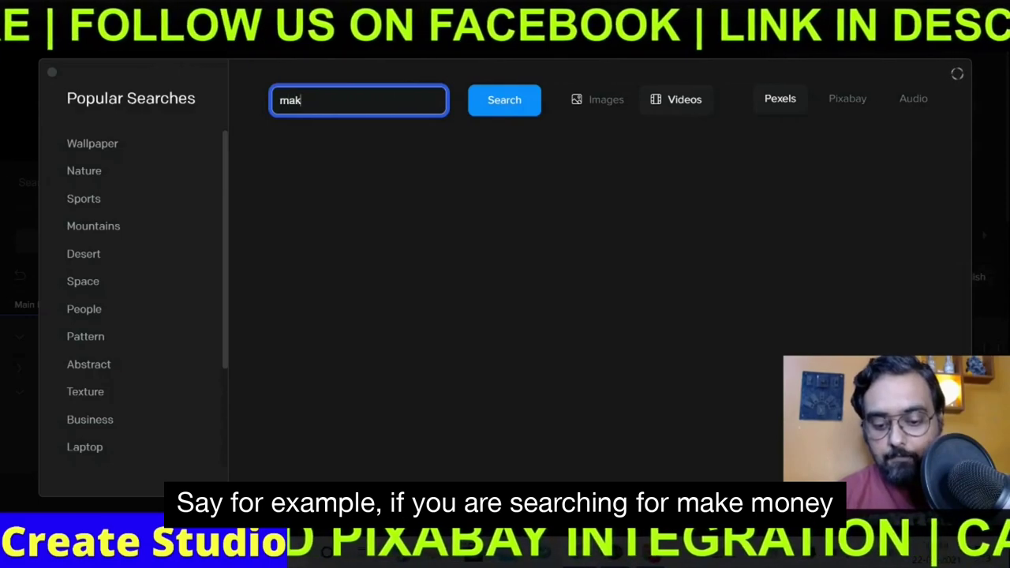
text(e money)
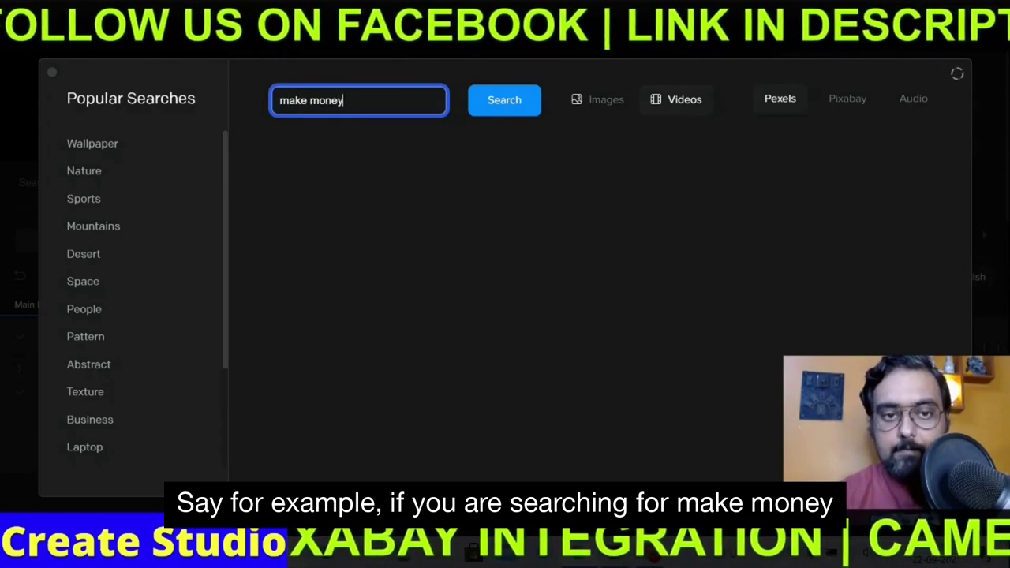
click(520, 119)
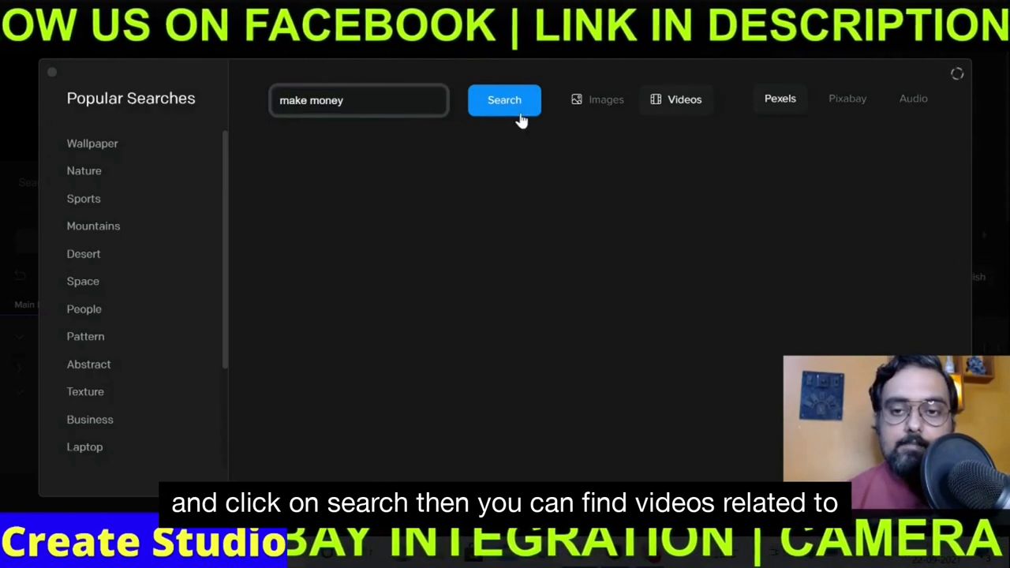